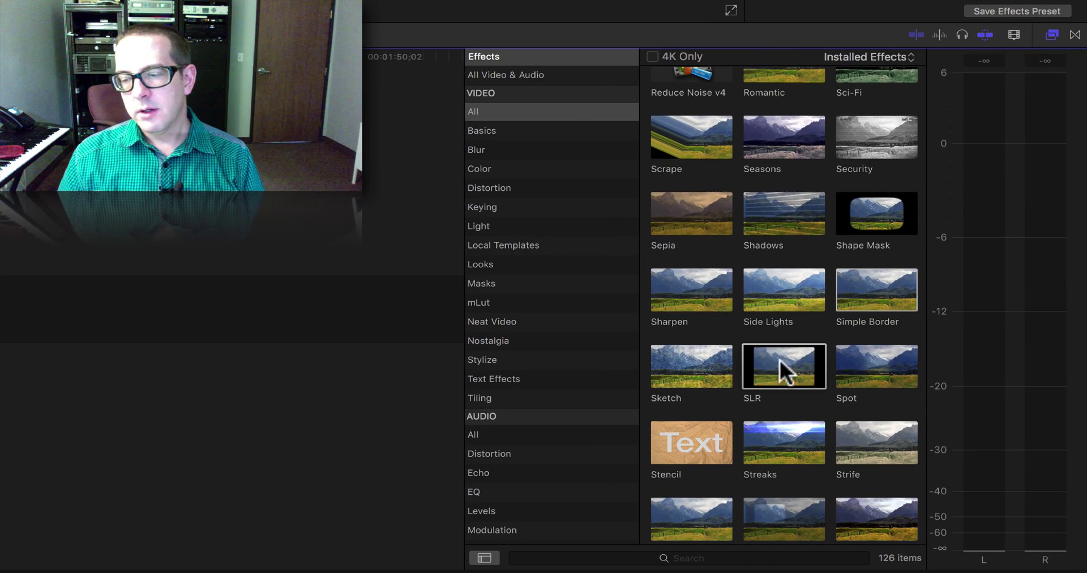
# Apply the SLR effect to the Filtration Clip and compare the picture with the effect switched off and on
pyautogui.moveTo(938, 471); pyautogui.dragTo(871, 478)
pyautogui.moveTo(656, 382); pyautogui.dragTo(164, 440)
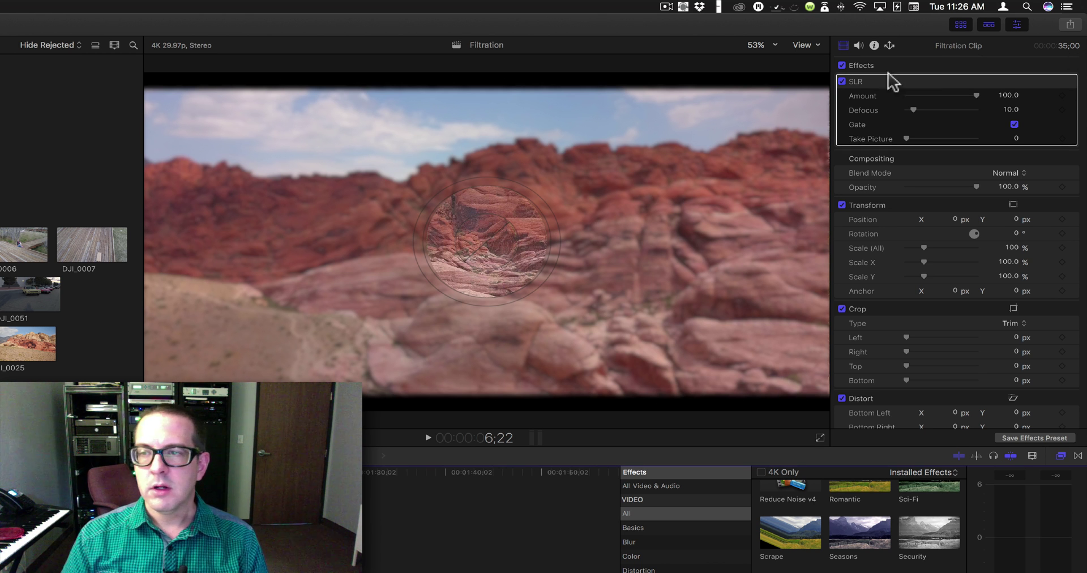
pyautogui.click(842, 82)
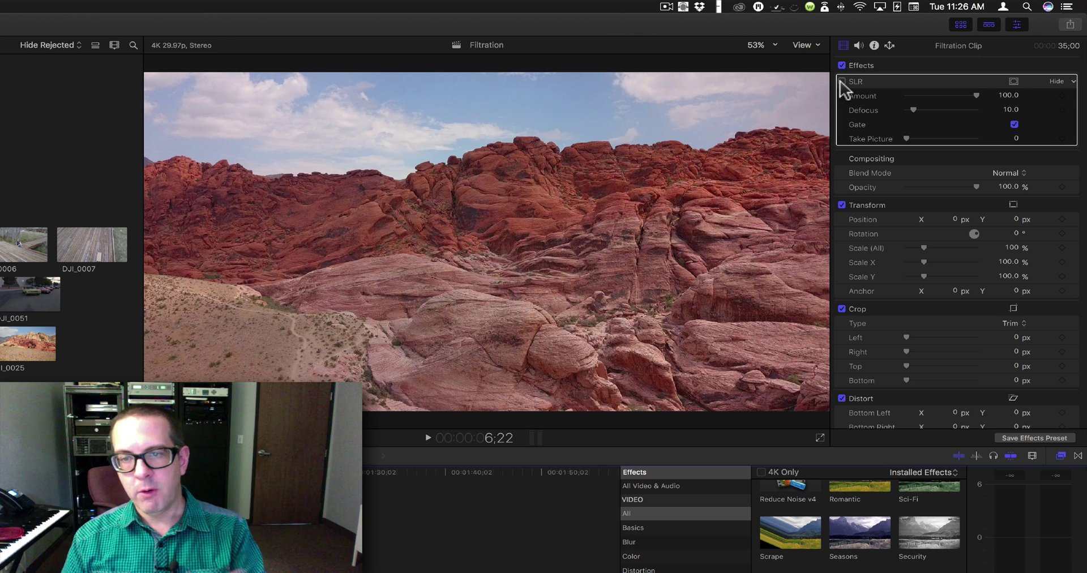
pyautogui.click(842, 82)
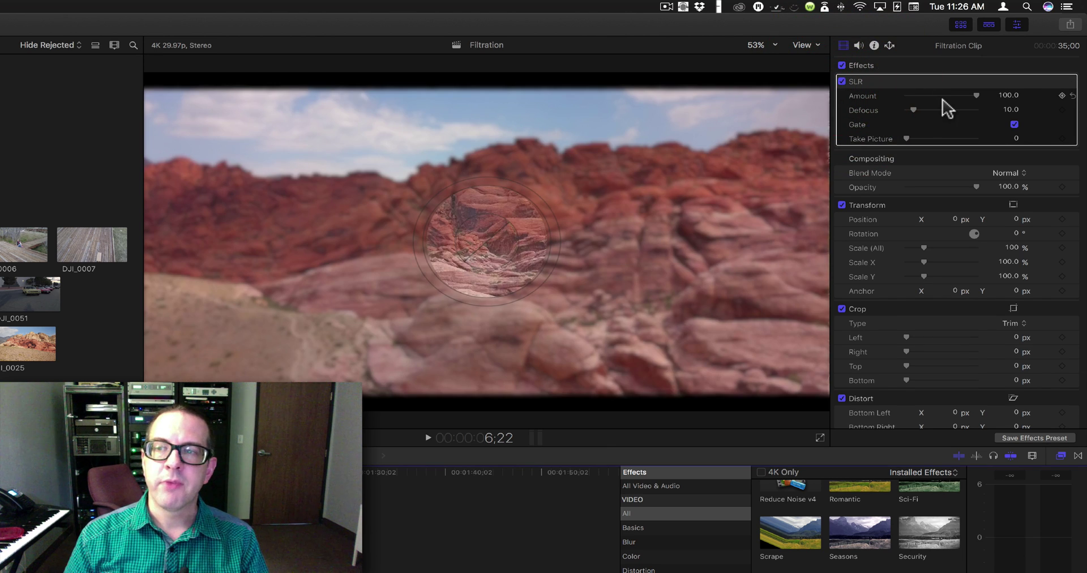
# Lower the SLR effect's Amount to 61.34, check it across the neighbouring shots, and reselect the Filtration Clip
pyautogui.moveTo(977, 89); pyautogui.dragTo(948, 91)
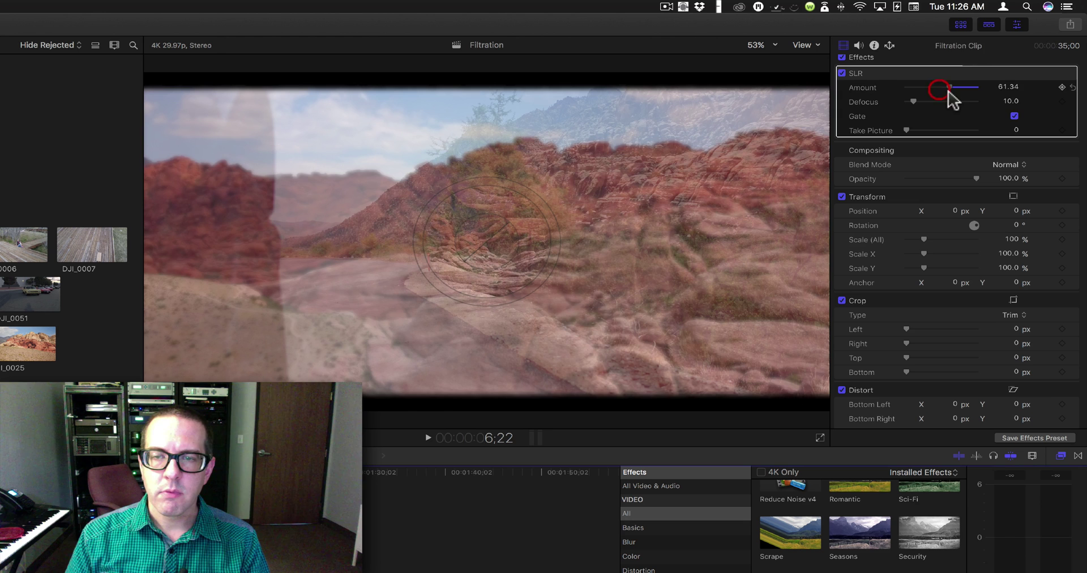
pyautogui.press('Down')
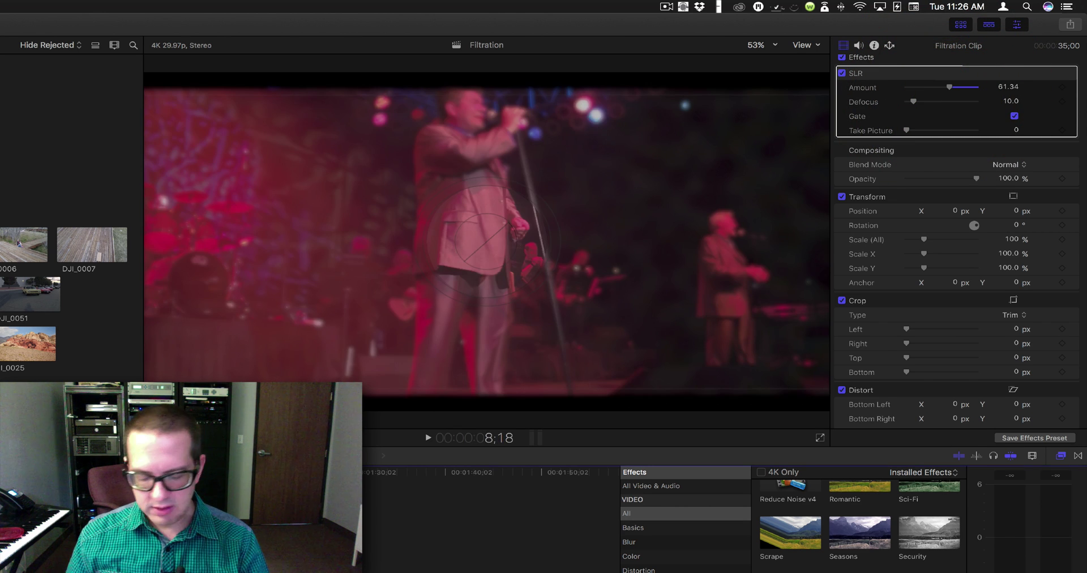
pyautogui.press('Up')
pyautogui.press('Up')
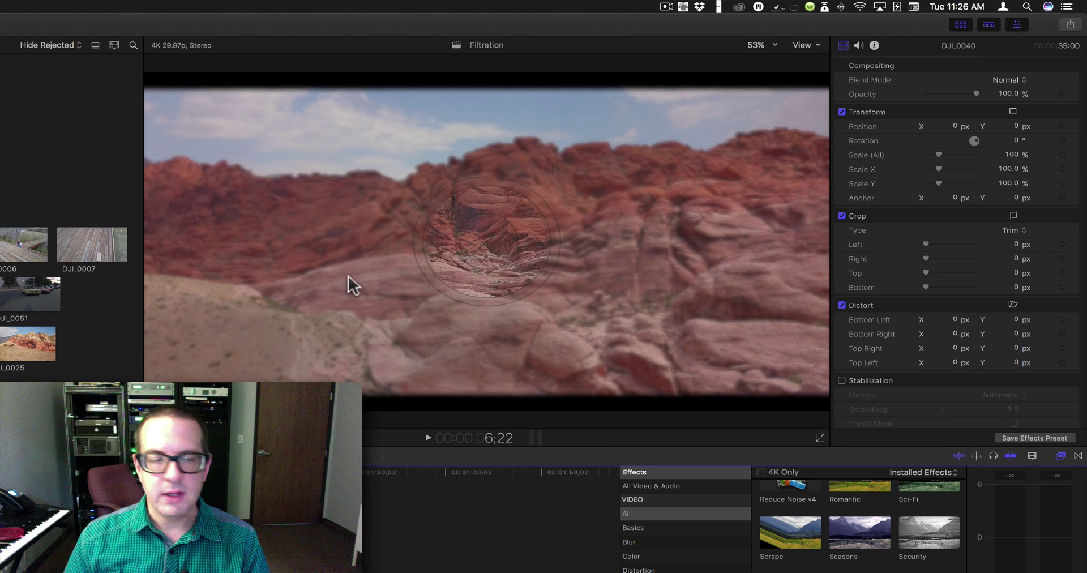
pyautogui.click(369, 308)
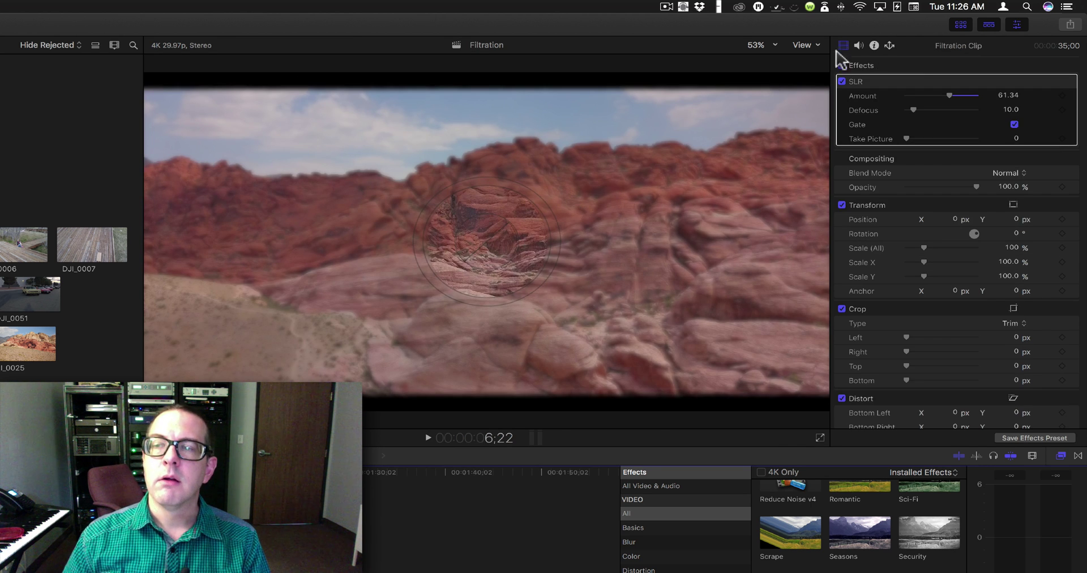
# Sweep the SLR Amount between 0 and 100 to compare the extremes, leaving it at 100
pyautogui.moveTo(953, 94); pyautogui.dragTo(913, 95)
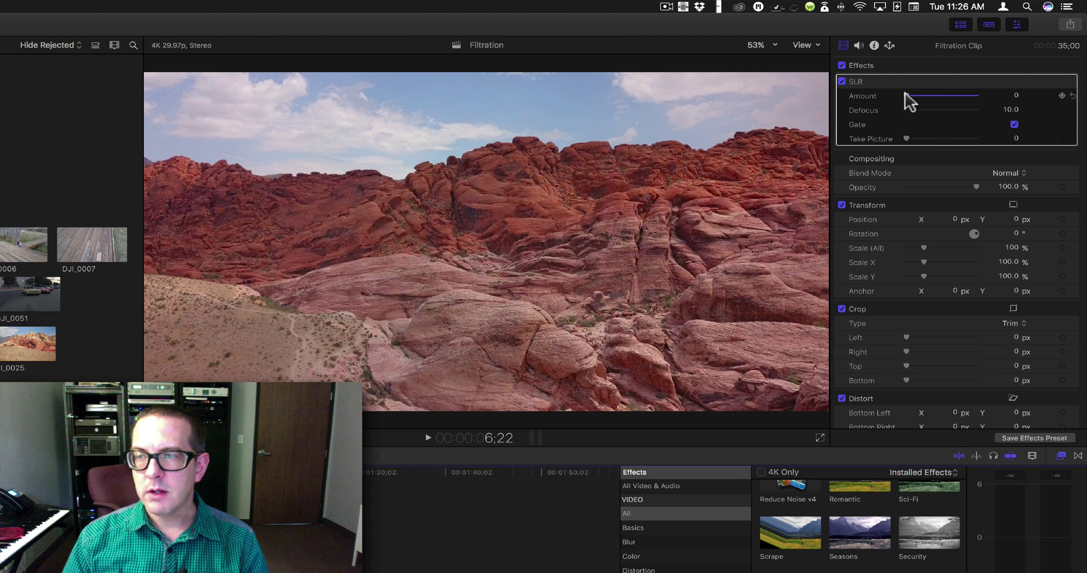
pyautogui.moveTo(906, 95); pyautogui.dragTo(978, 90)
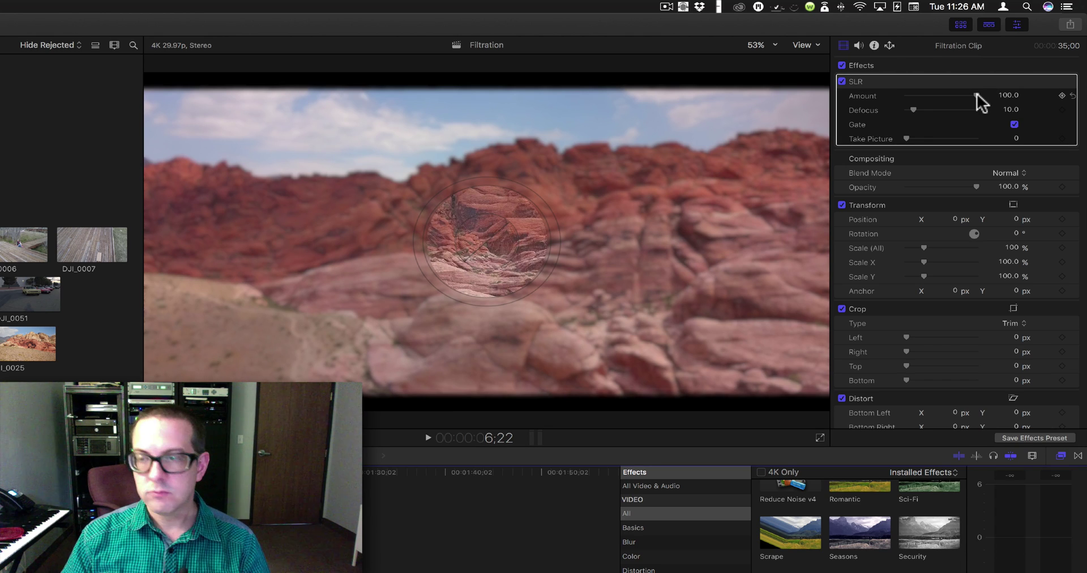
pyautogui.moveTo(977, 93); pyautogui.dragTo(855, 98)
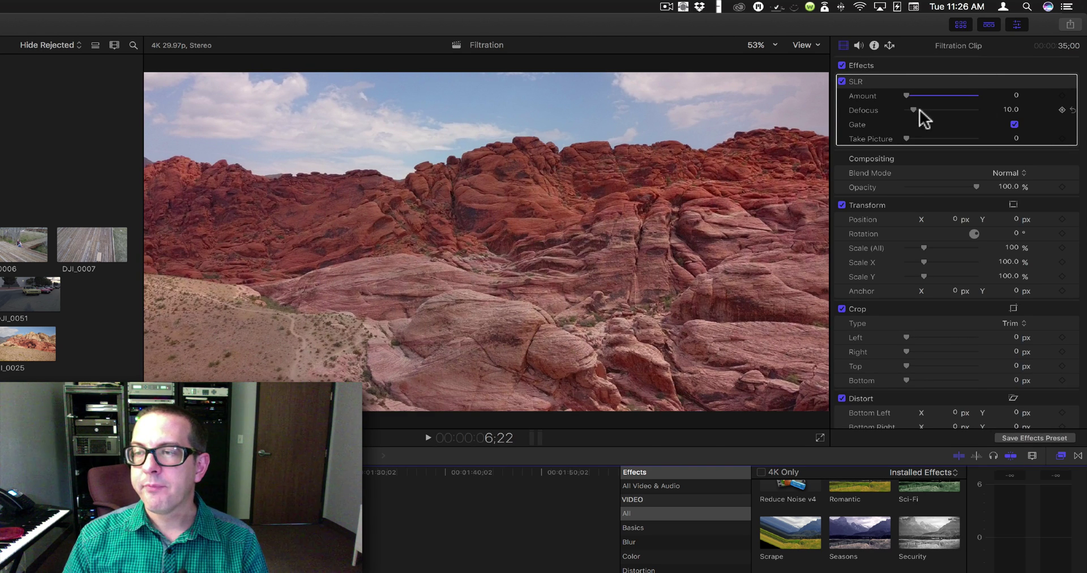
pyautogui.moveTo(906, 96); pyautogui.dragTo(1018, 92)
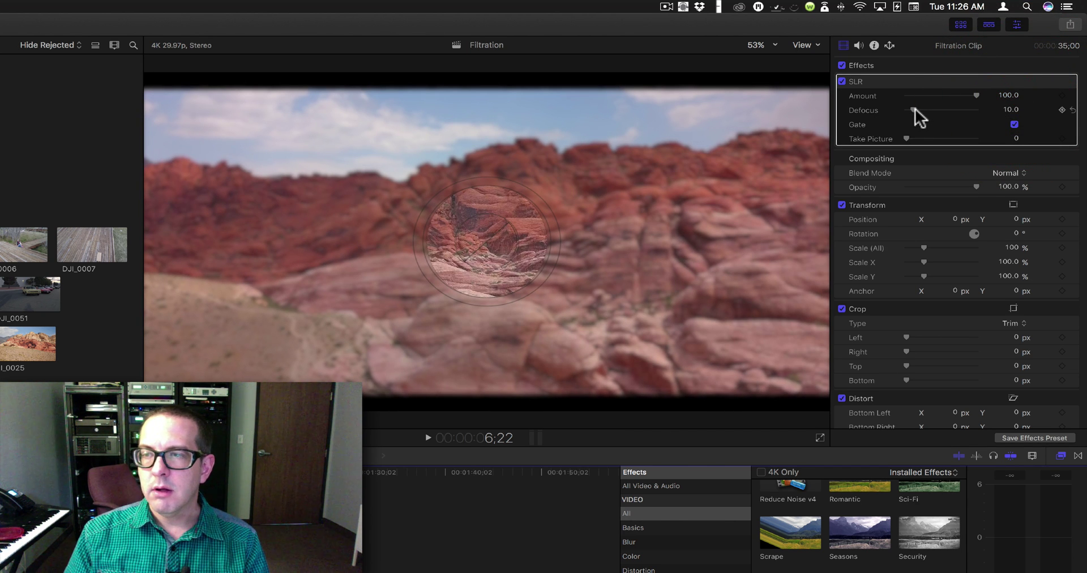
# Try SLR Defocus at 26.08 and at 100 on the red rock shot, and bring it down to 0
pyautogui.moveTo(915, 109)
pyautogui.mouseDown()
pyautogui.moveTo(896, 111)
pyautogui.moveTo(926, 110)
pyautogui.mouseUp()
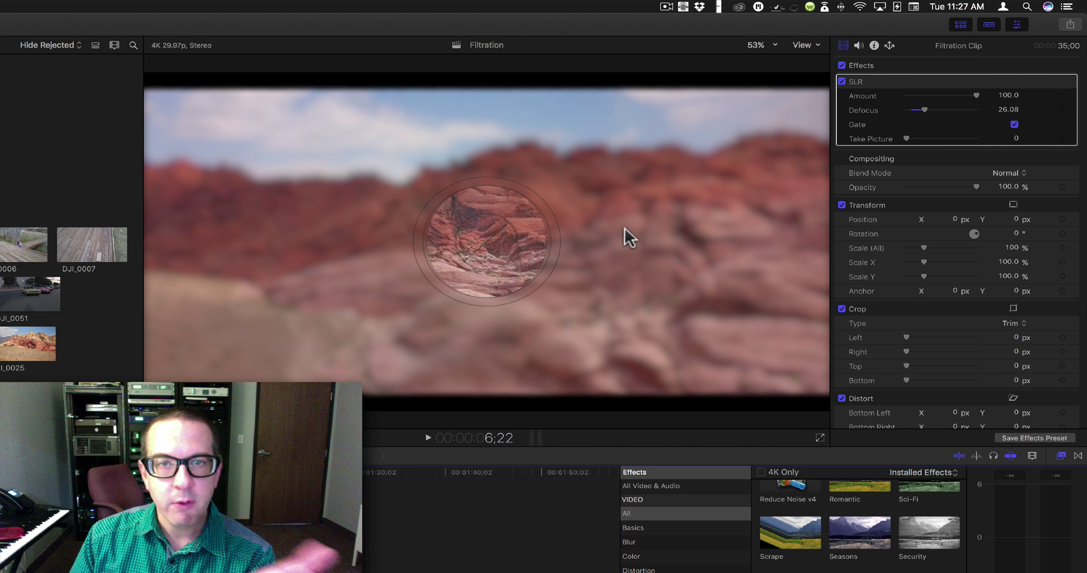
pyautogui.moveTo(922, 111); pyautogui.dragTo(978, 107)
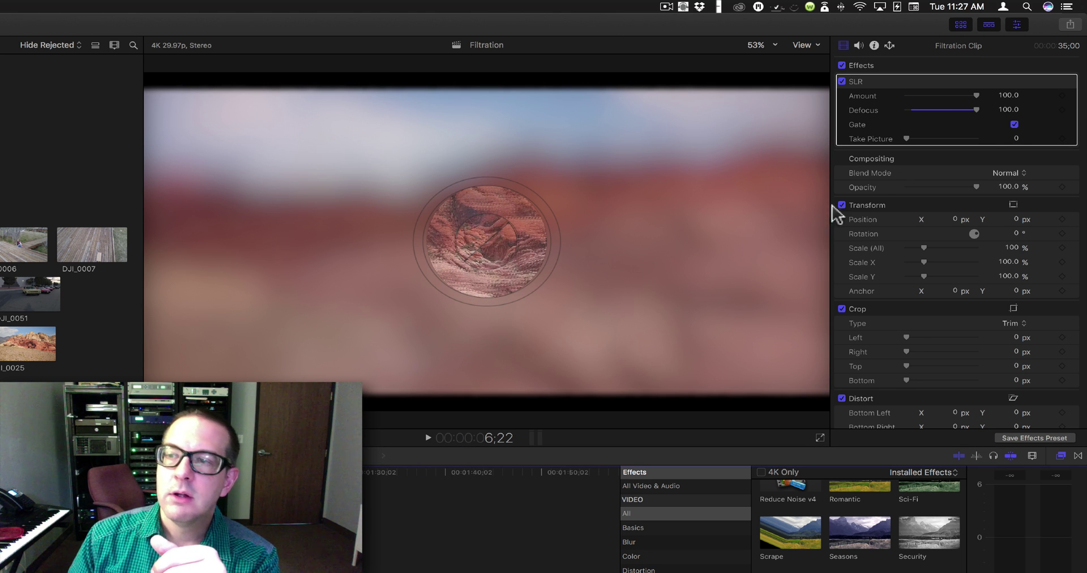
pyautogui.moveTo(976, 108); pyautogui.dragTo(908, 109)
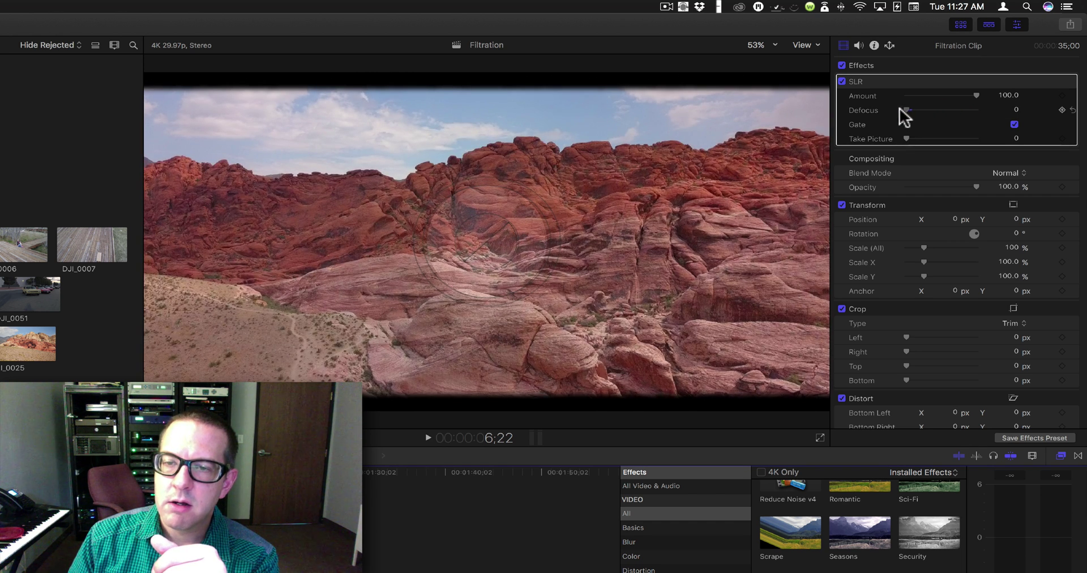
pyautogui.moveTo(906, 109)
pyautogui.mouseDown()
pyautogui.moveTo(968, 107)
pyautogui.moveTo(896, 112)
pyautogui.moveTo(1005, 113)
pyautogui.moveTo(888, 117)
pyautogui.mouseUp()
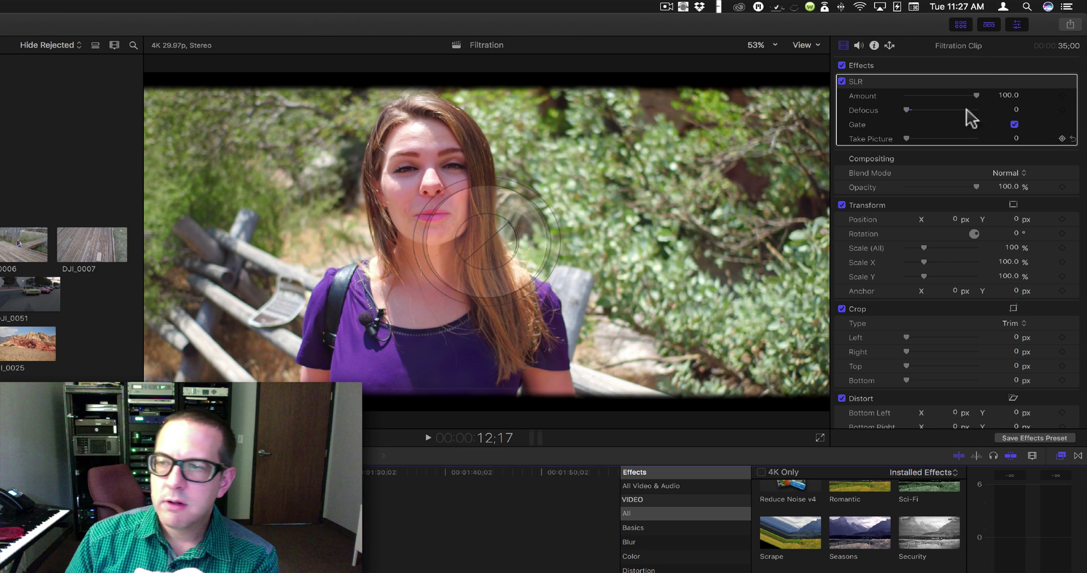
# Raise Defocus to about 100 on the portrait shot at 12;17 and return it to 0
pyautogui.moveTo(907, 109)
pyautogui.mouseDown()
pyautogui.moveTo(987, 97)
pyautogui.moveTo(889, 118)
pyautogui.moveTo(942, 117)
pyautogui.moveTo(913, 126)
pyautogui.mouseUp()
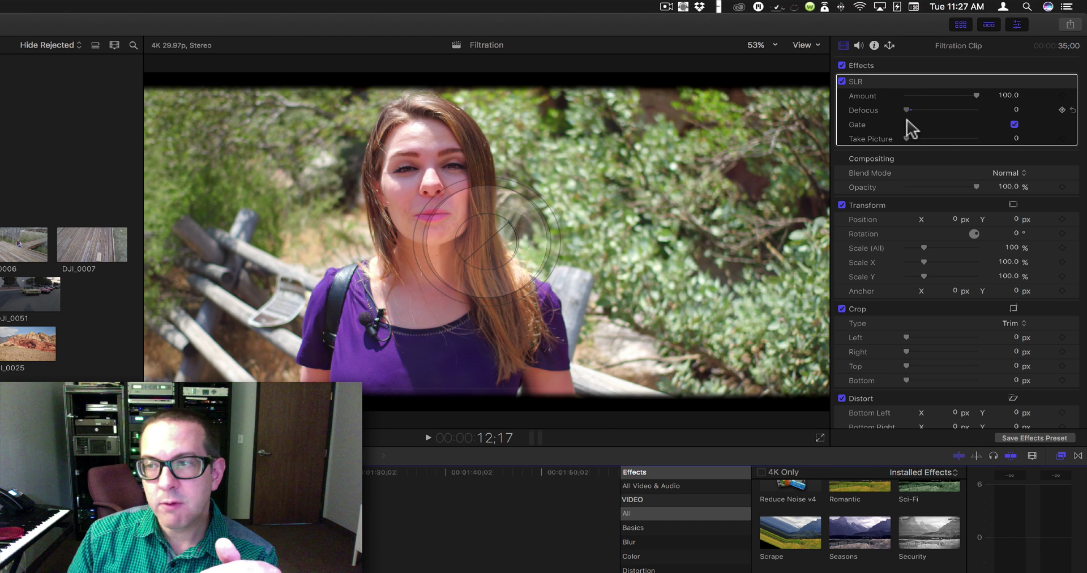
pyautogui.click(910, 110)
pyautogui.moveTo(912, 114); pyautogui.dragTo(1020, 110)
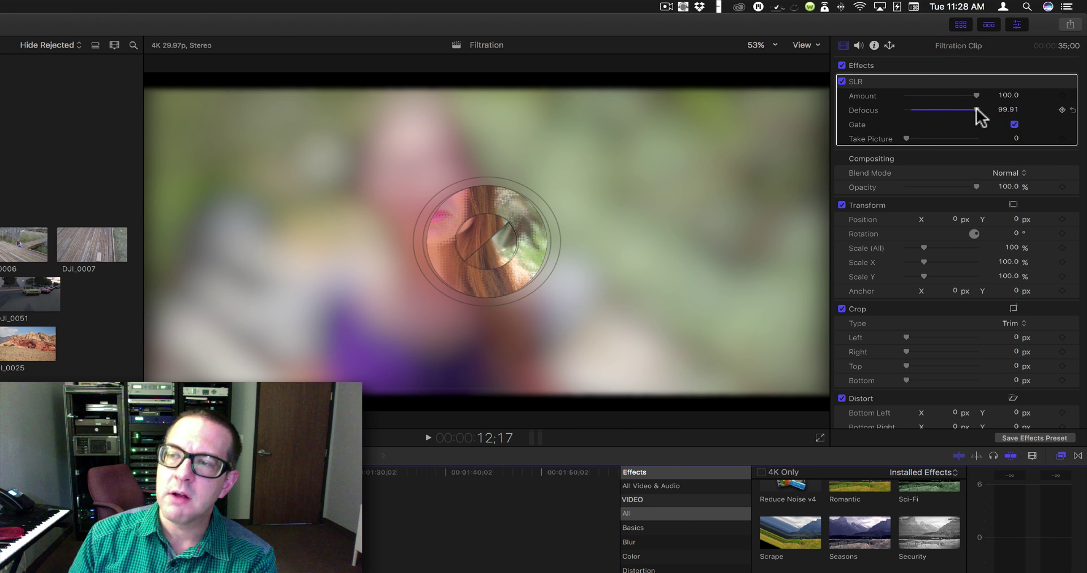
pyautogui.moveTo(978, 110); pyautogui.dragTo(878, 113)
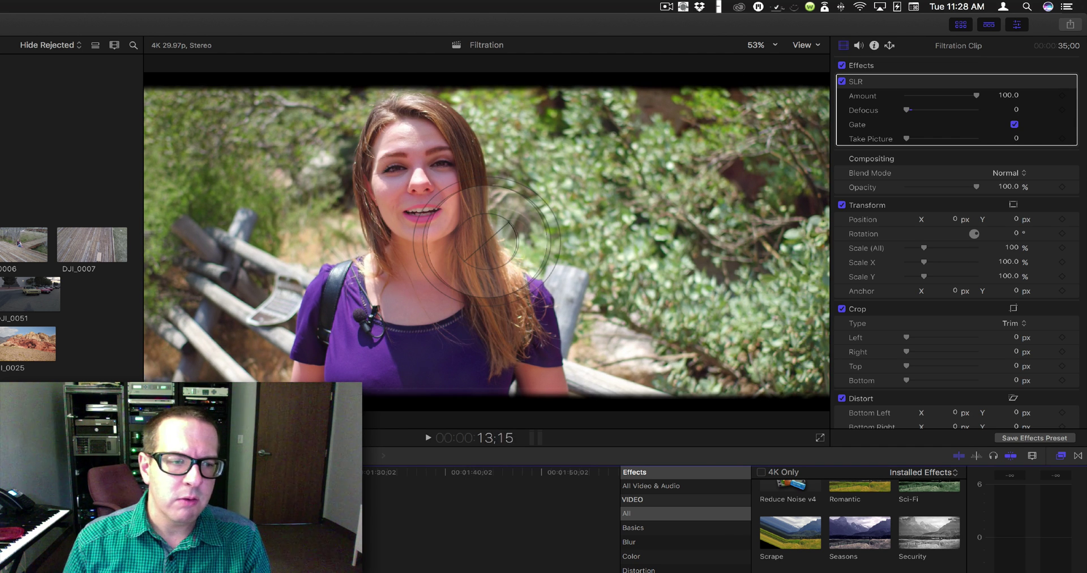
# Move back to the red rock shot at 8;00 and compare the SLR effect with Gate off and on
pyautogui.press('j')
pyautogui.press('j')
pyautogui.press('j')
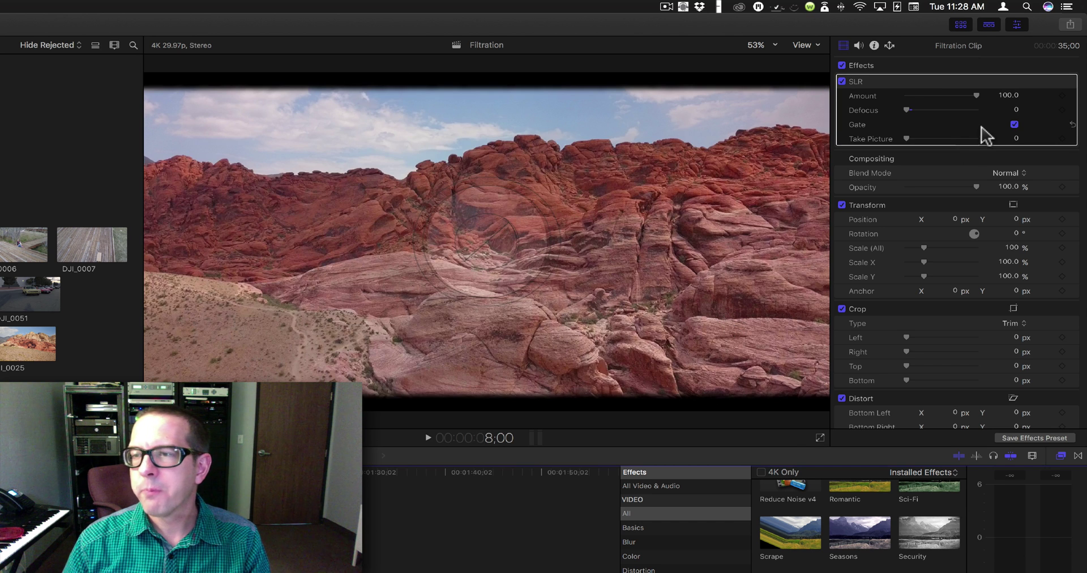
pyautogui.click(1015, 125)
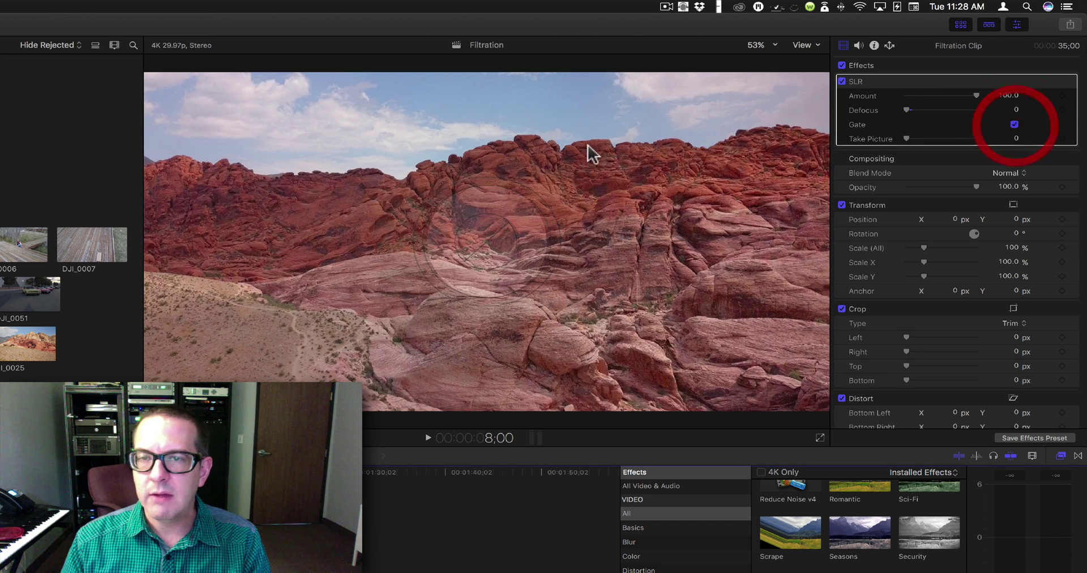
pyautogui.click(1015, 125)
pyautogui.click(1015, 125)
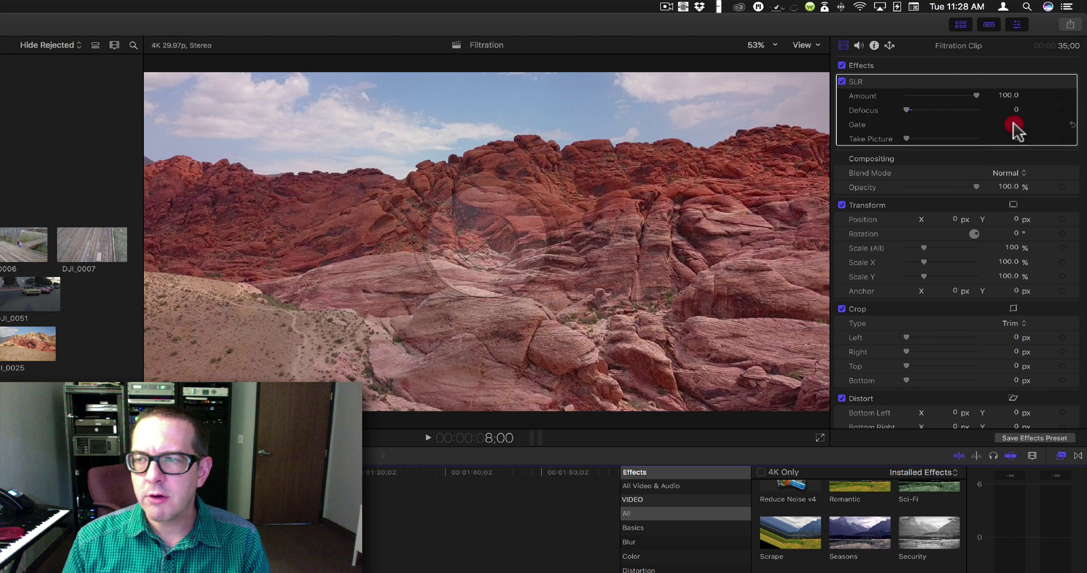
pyautogui.click(1015, 125)
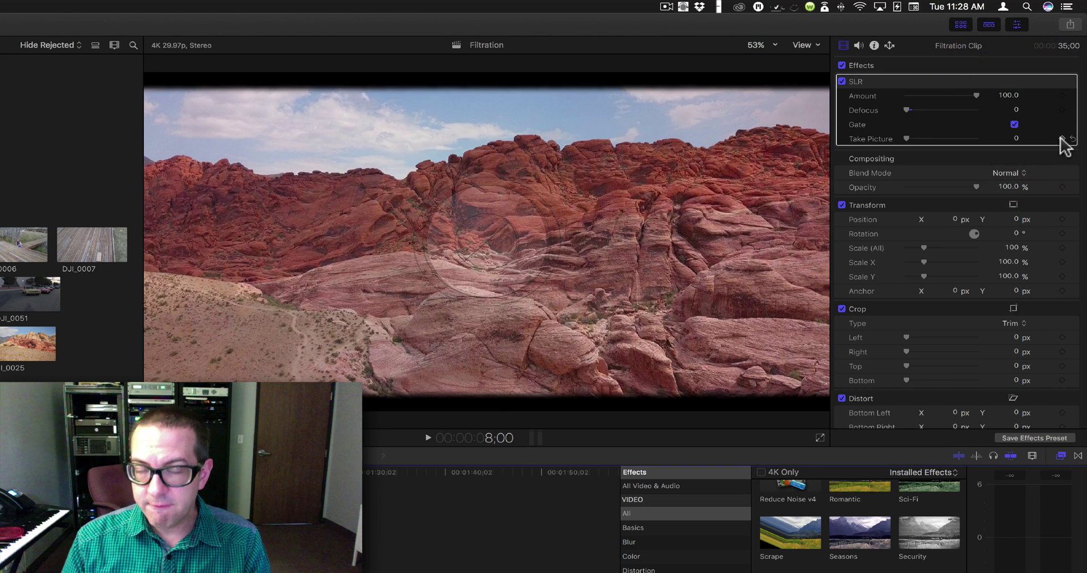
# Try the SLR effect's Take Picture parameter, return it to 0, and play the sequence from the start
pyautogui.moveTo(906, 139)
pyautogui.mouseDown()
pyautogui.moveTo(994, 138)
pyautogui.moveTo(885, 138)
pyautogui.mouseUp()
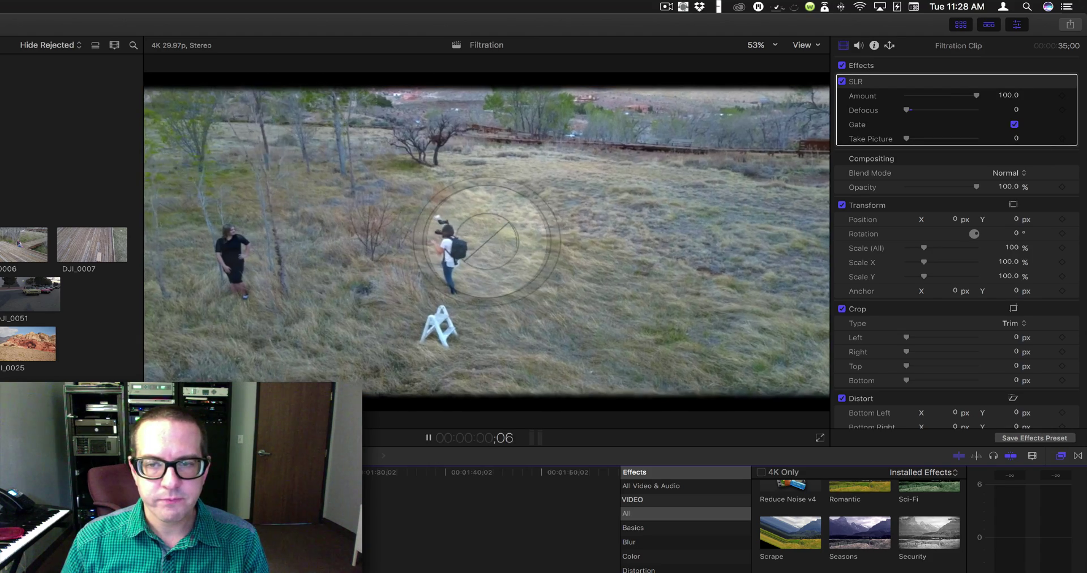
pyautogui.press('space')
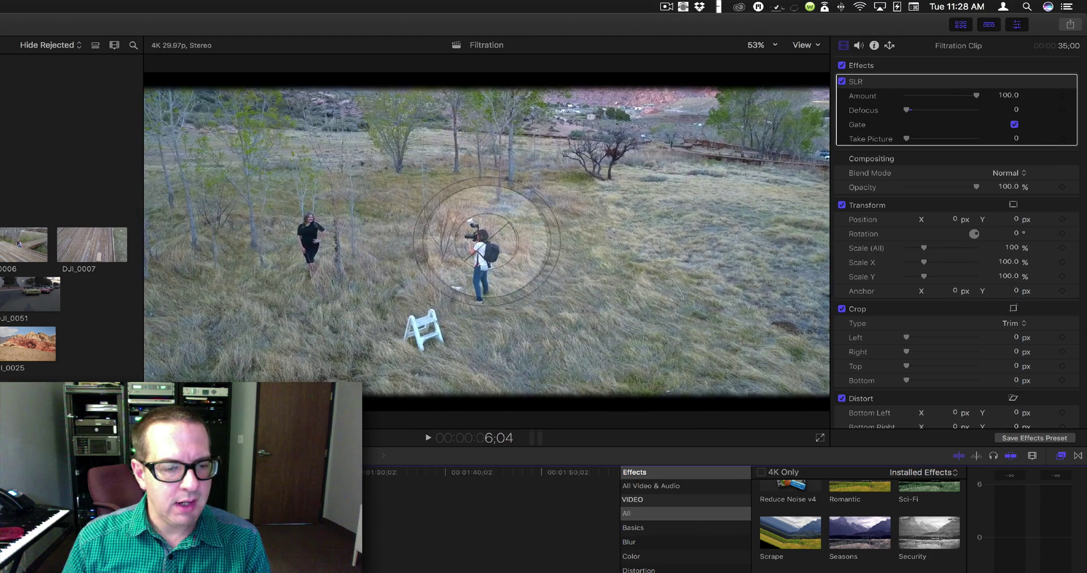
# Go through the edits to the road shot, select clip DJI_0040, and apply the SLR effect to it
pyautogui.press('Down')
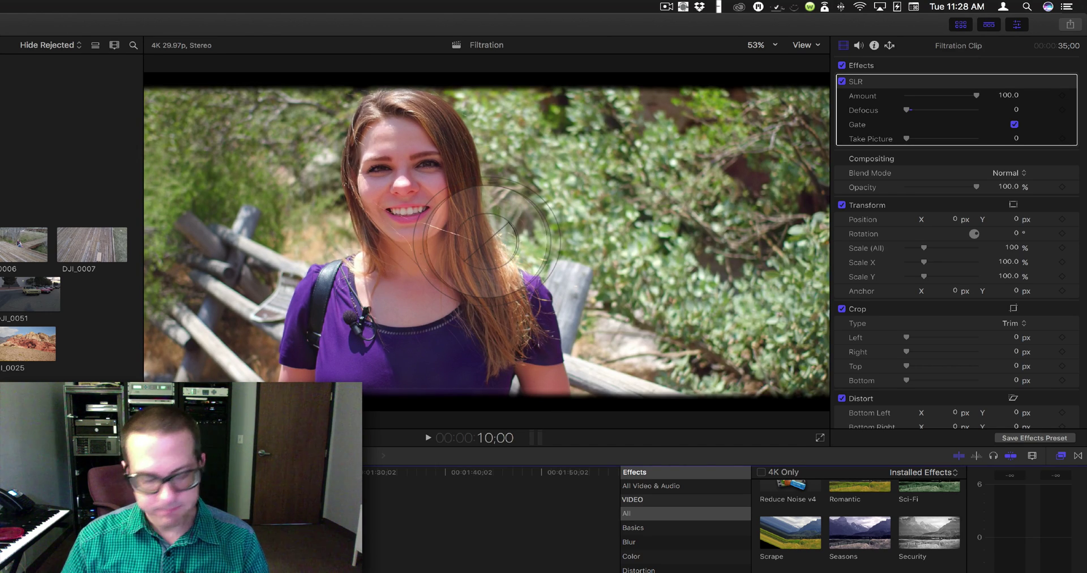
pyautogui.press('Up')
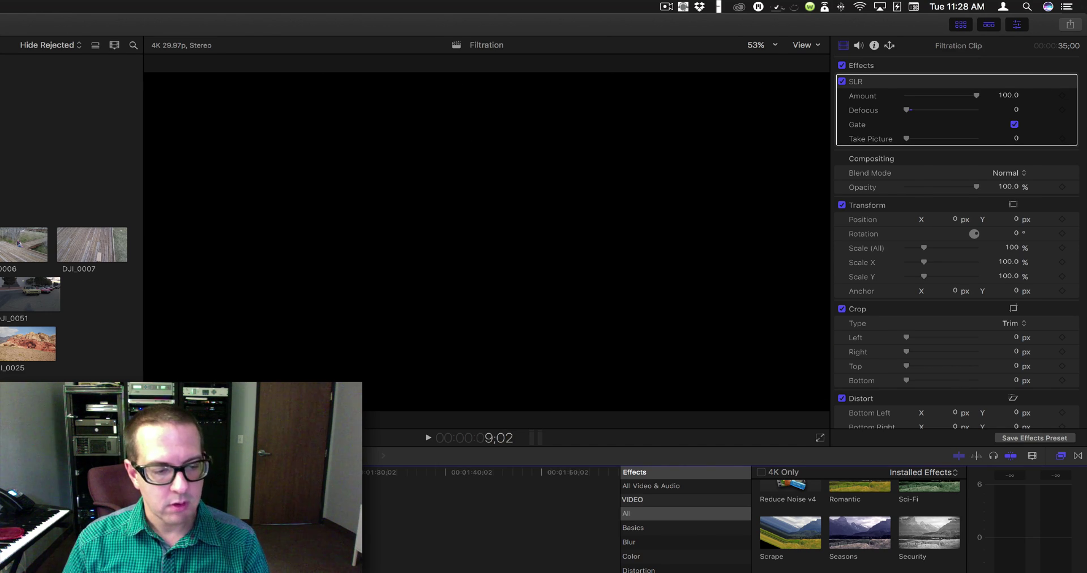
pyautogui.press('Up')
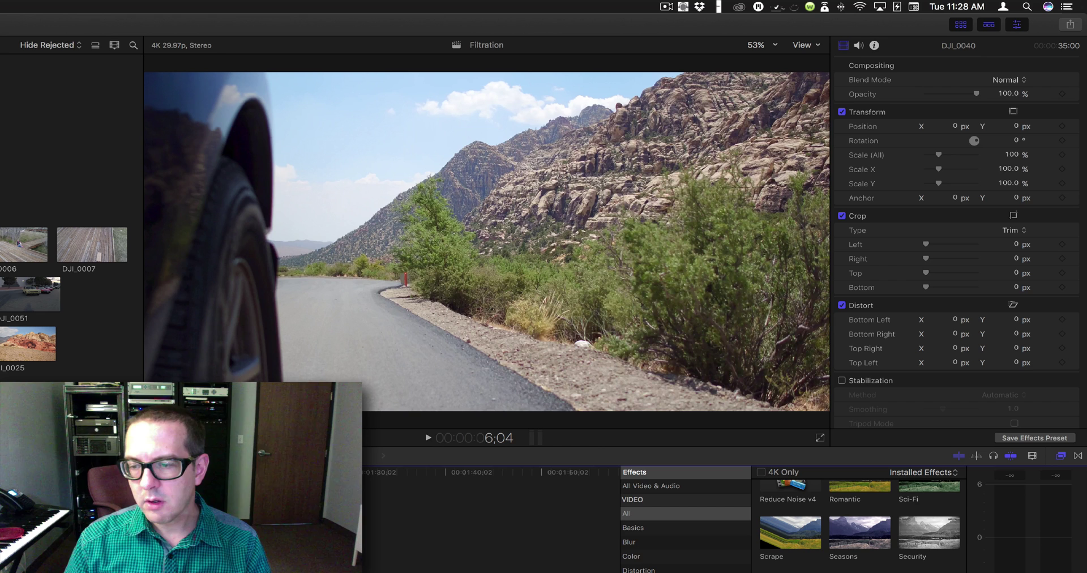
pyautogui.press('super+alt+v')
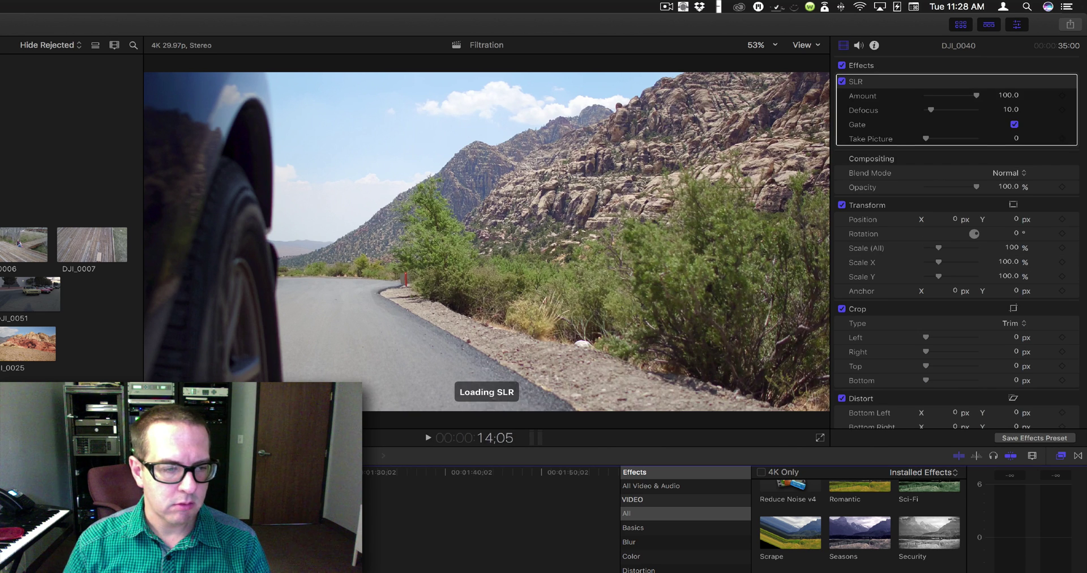
# Keyframe Defocus on DJI_0040 near 5;18, and add a second keyframe at 9;06 with Defocus set to 0
pyautogui.press('Left')
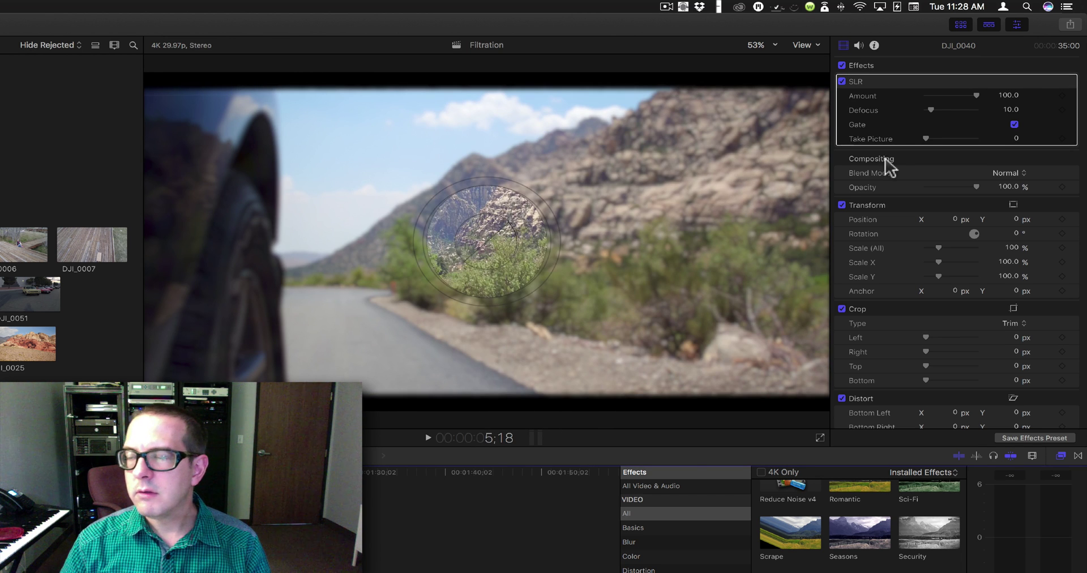
pyautogui.click(1060, 109)
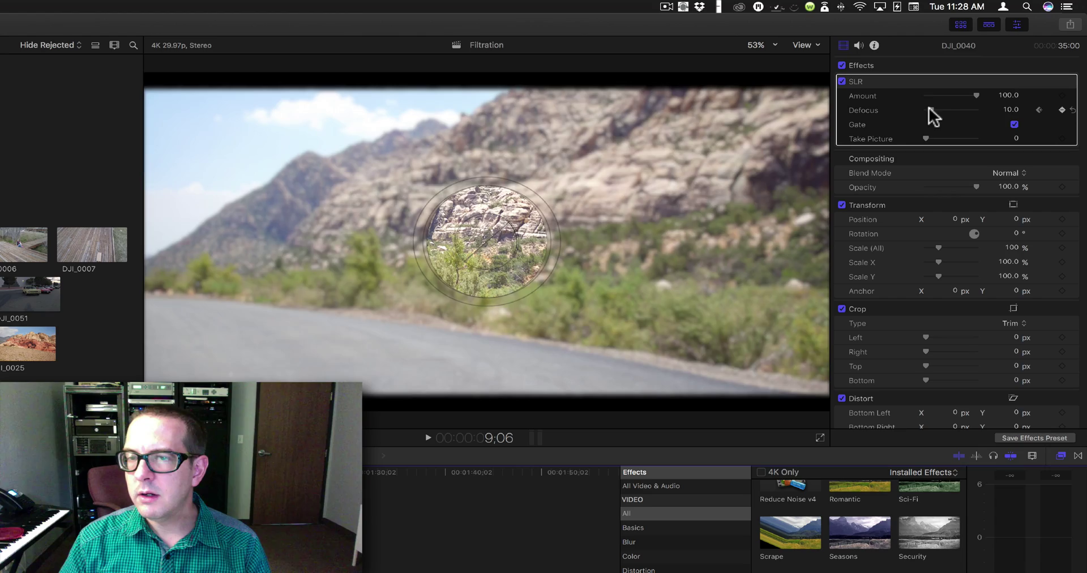
pyautogui.moveTo(929, 109); pyautogui.dragTo(910, 109)
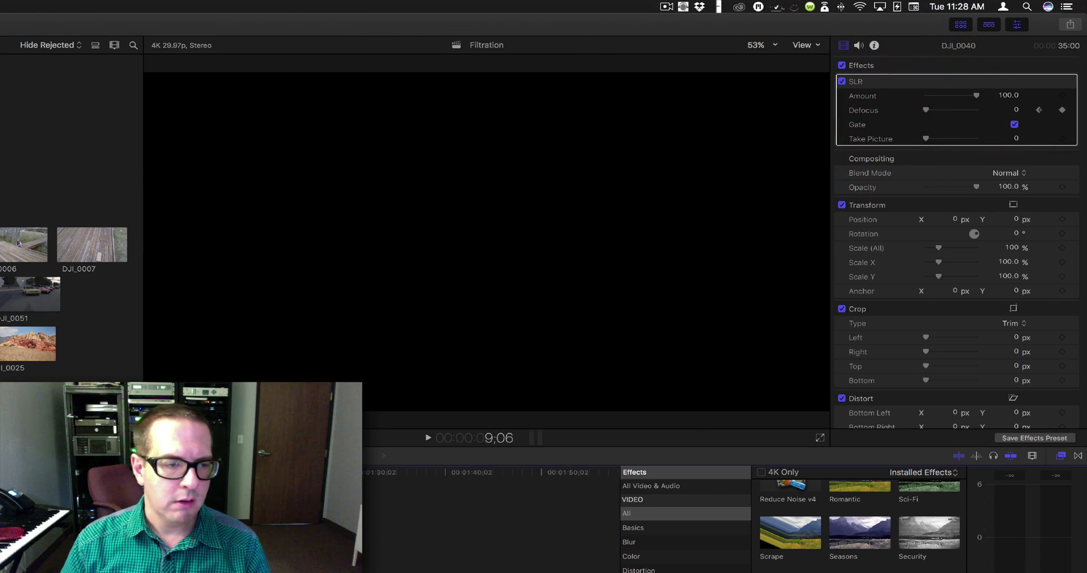
# Add another Defocus keyframe on DJI_0040 at 10;10 and set its value to about 3.5
pyautogui.hotkey('shift', 'Right')
pyautogui.hotkey('shift', 'Right')
pyautogui.hotkey('shift', 'Right')
pyautogui.press('Right')
pyautogui.press('Right')
pyautogui.press('Right')
pyautogui.press('Right')
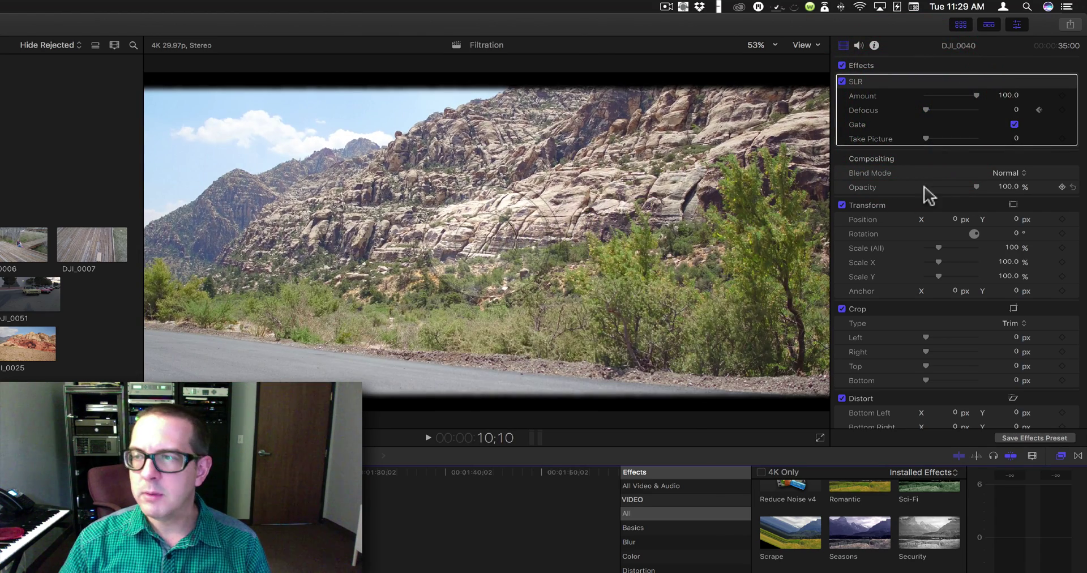
pyautogui.click(1061, 110)
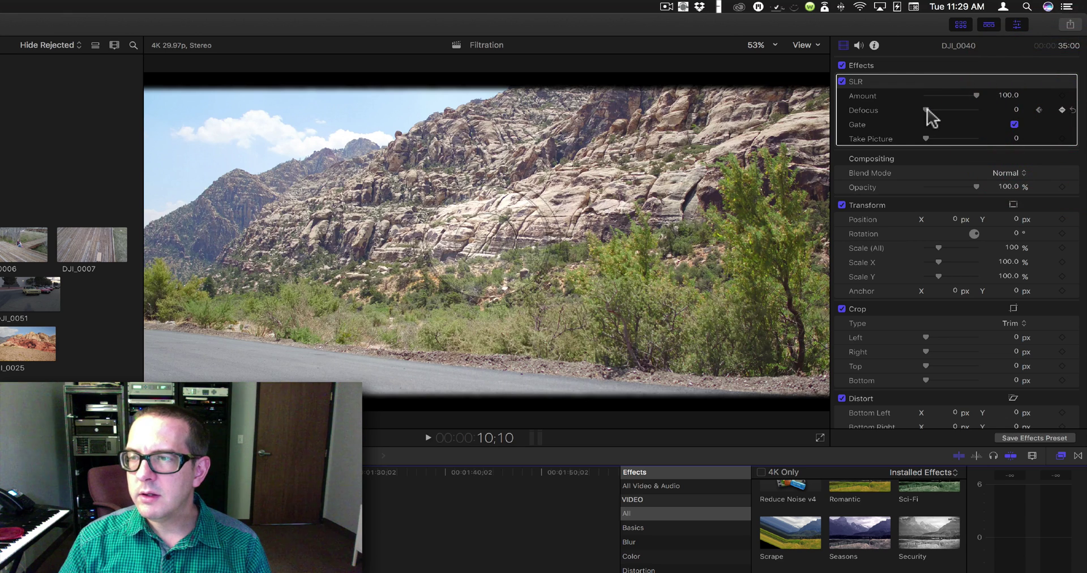
pyautogui.moveTo(926, 109); pyautogui.dragTo(929, 109)
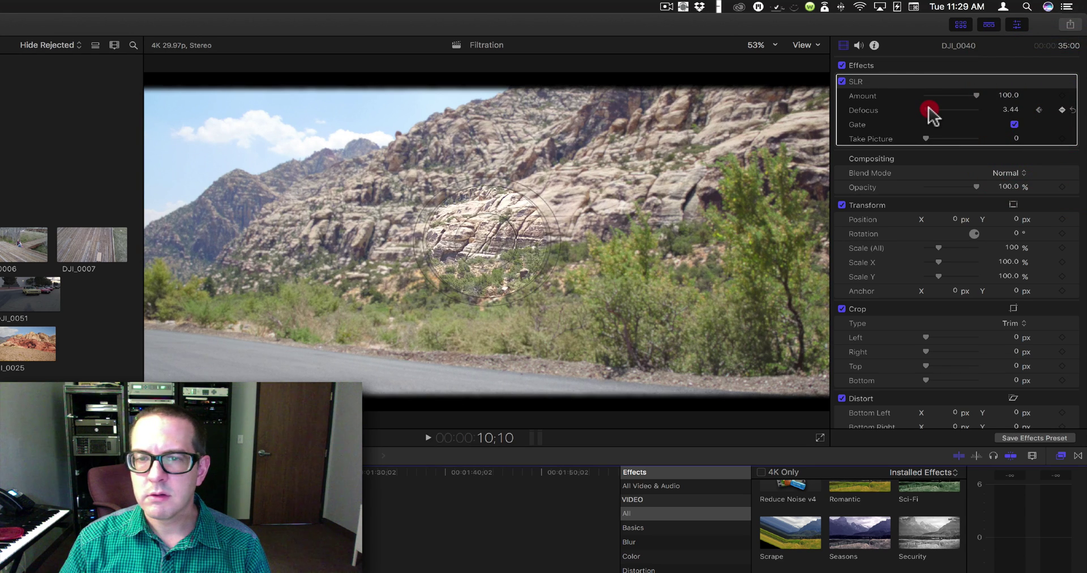
pyautogui.moveTo(929, 110); pyautogui.dragTo(928, 108)
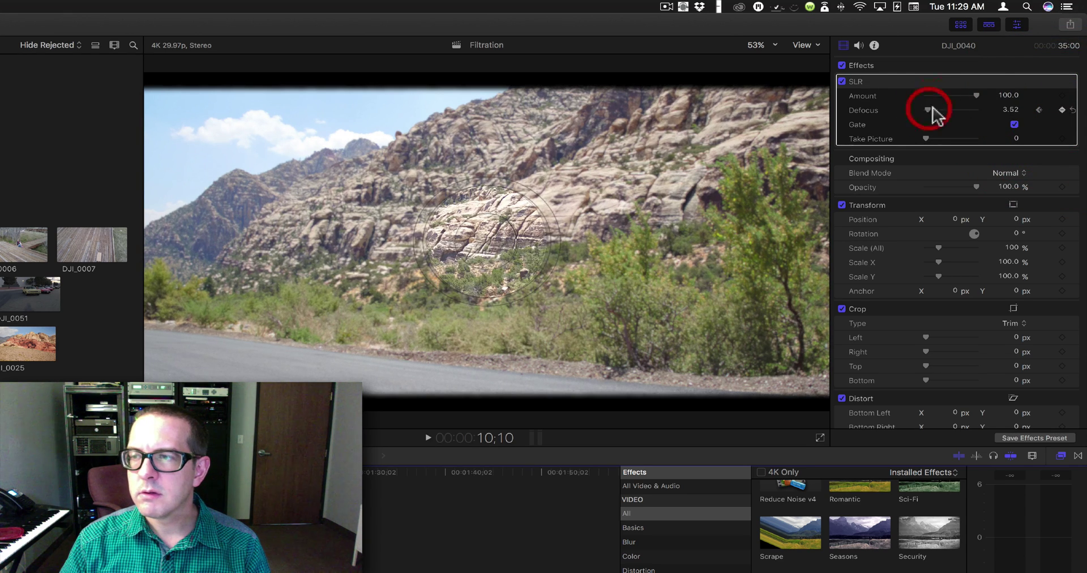
# Go back through the Defocus keyframes on DJI_0040 to 5;18, return to the one at 10;10, and set it to 10
pyautogui.click(1039, 109)
pyautogui.moveTo(1011, 110); pyautogui.dragTo(1011, 110)
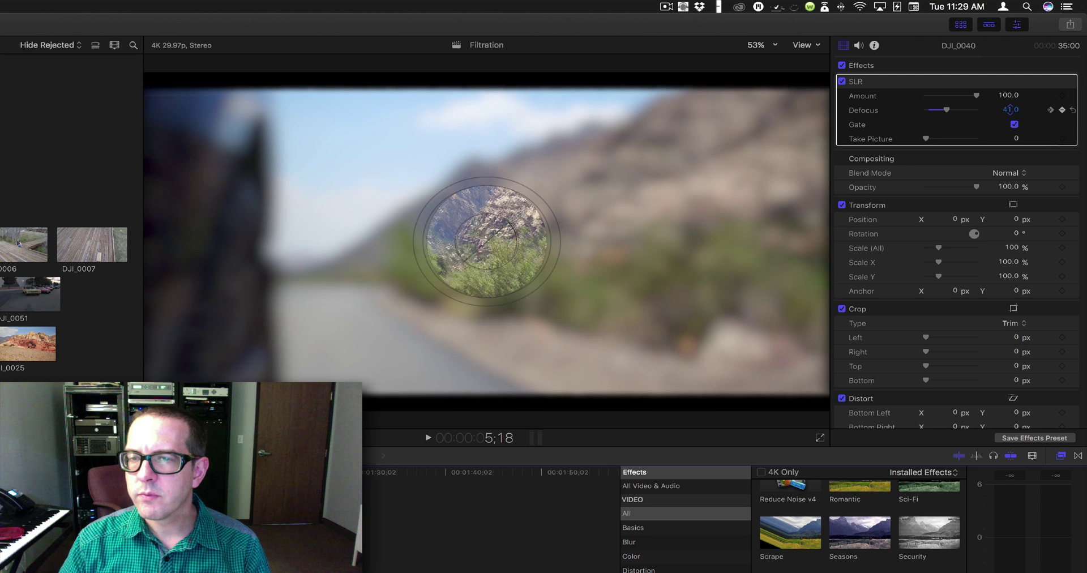
pyautogui.click(1051, 110)
pyautogui.click(1051, 110)
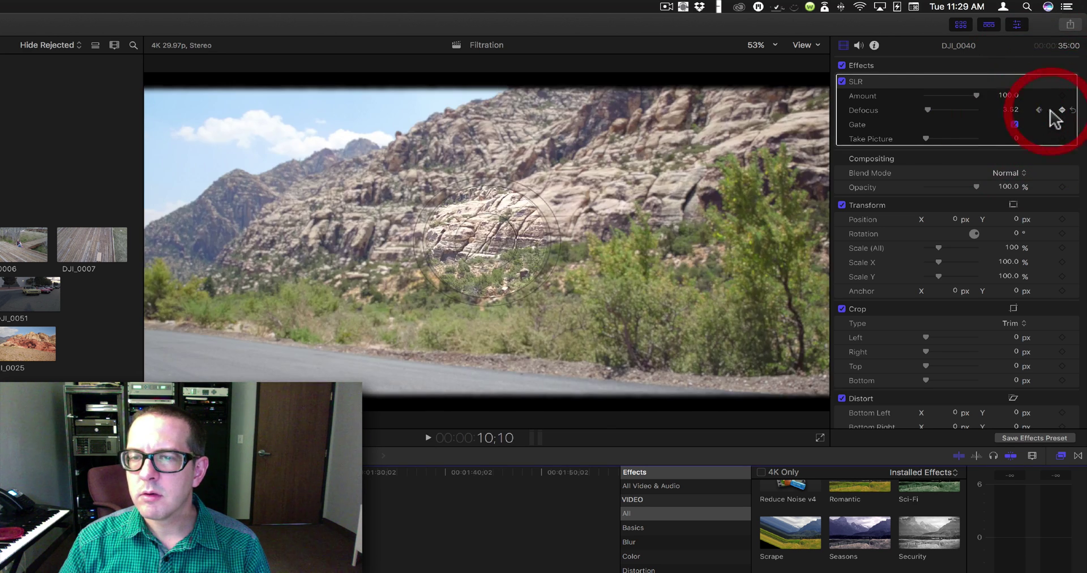
pyautogui.click(1011, 110)
pyautogui.write('10')
pyautogui.press('Return')
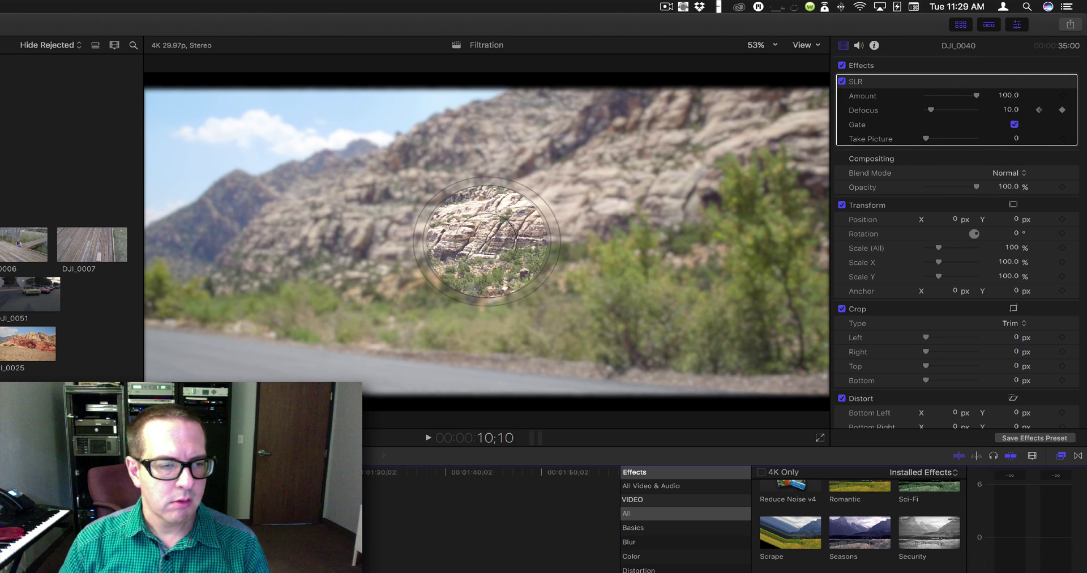
# Add a Defocus keyframe on DJI_0040 at 11;00 with the value set to 0
pyautogui.hotkey('shift', 'Right')
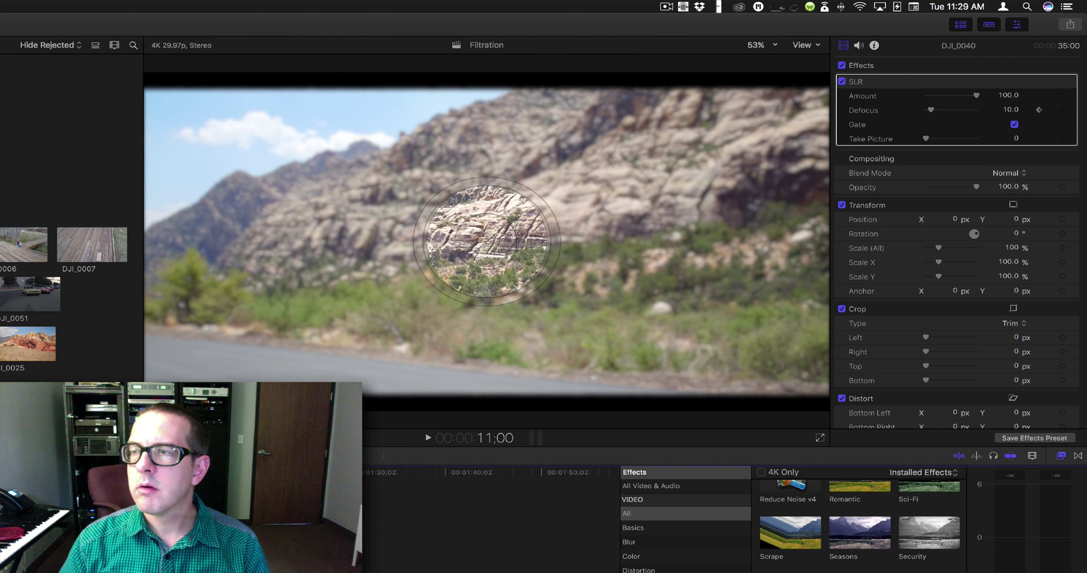
pyautogui.click(1011, 110)
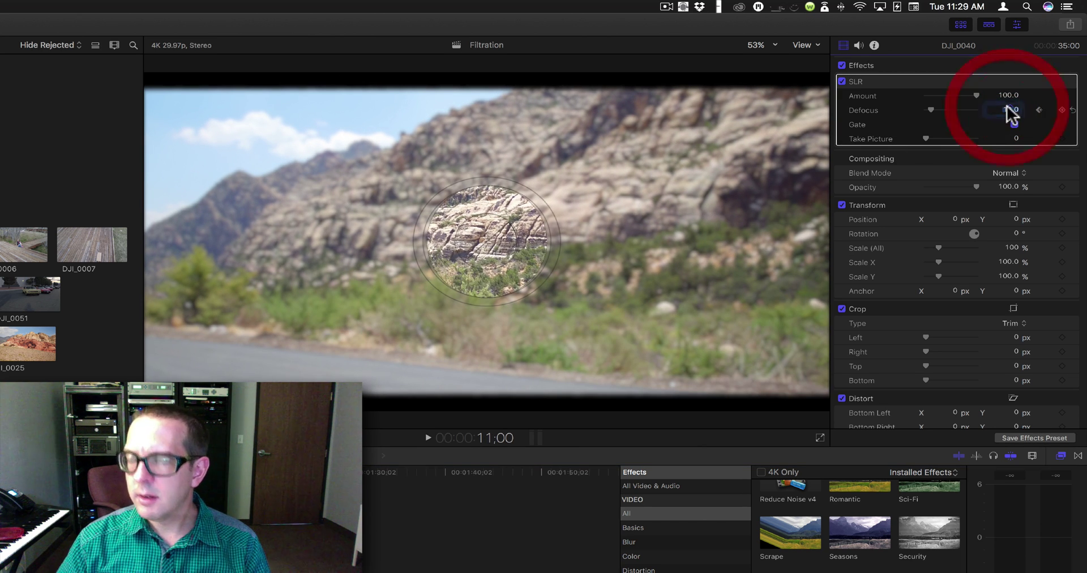
pyautogui.write('0')
pyautogui.press('Return')
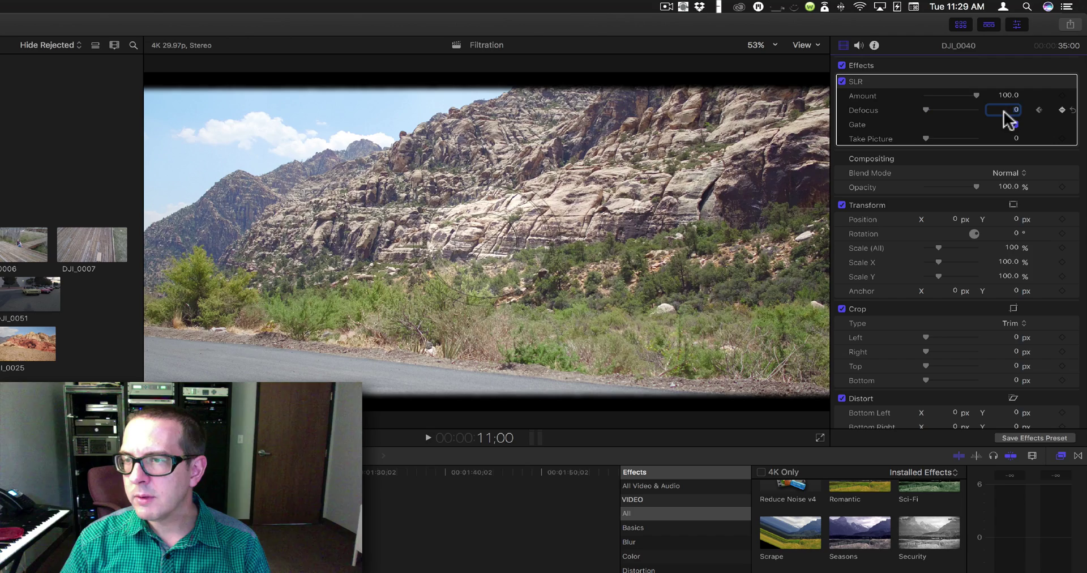
# Keyframe Take Picture on DJI_0040, starting at 0 at 12;27, raising it to its maximum, and returning it to 0 at 13;01
pyautogui.press('space')
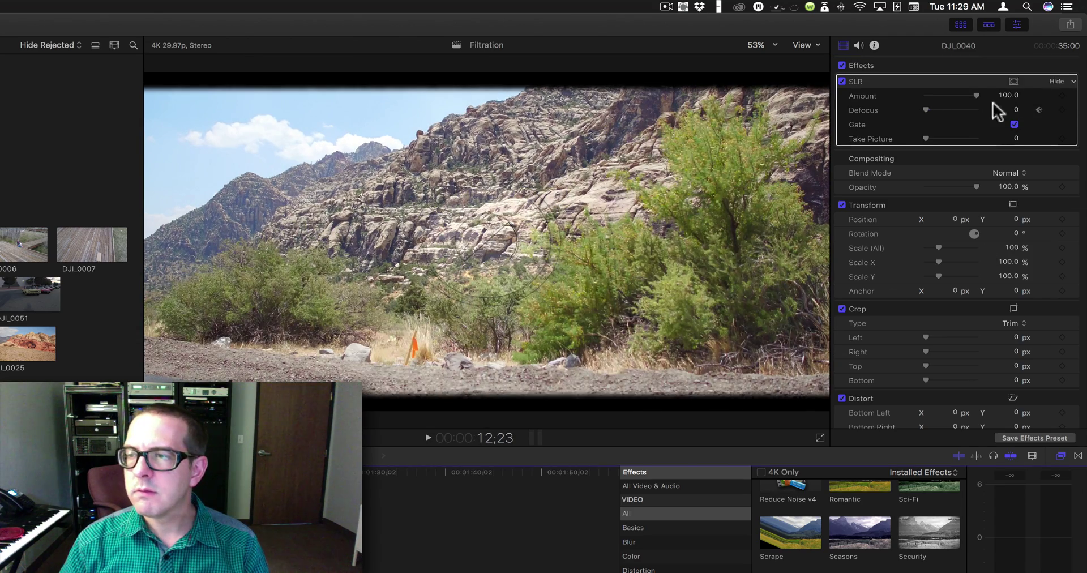
pyautogui.click(1061, 139)
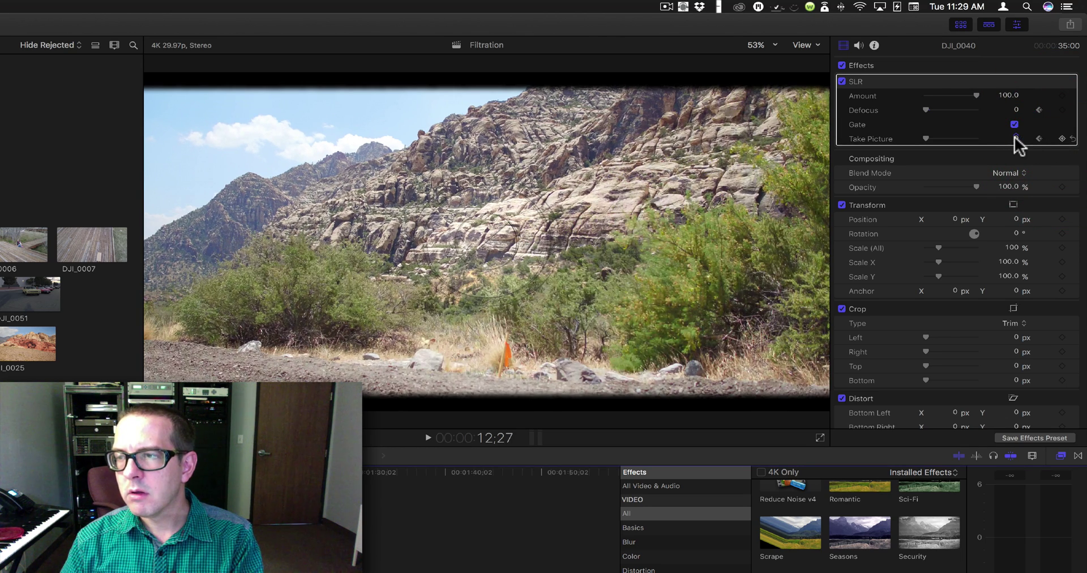
pyautogui.click(1015, 138)
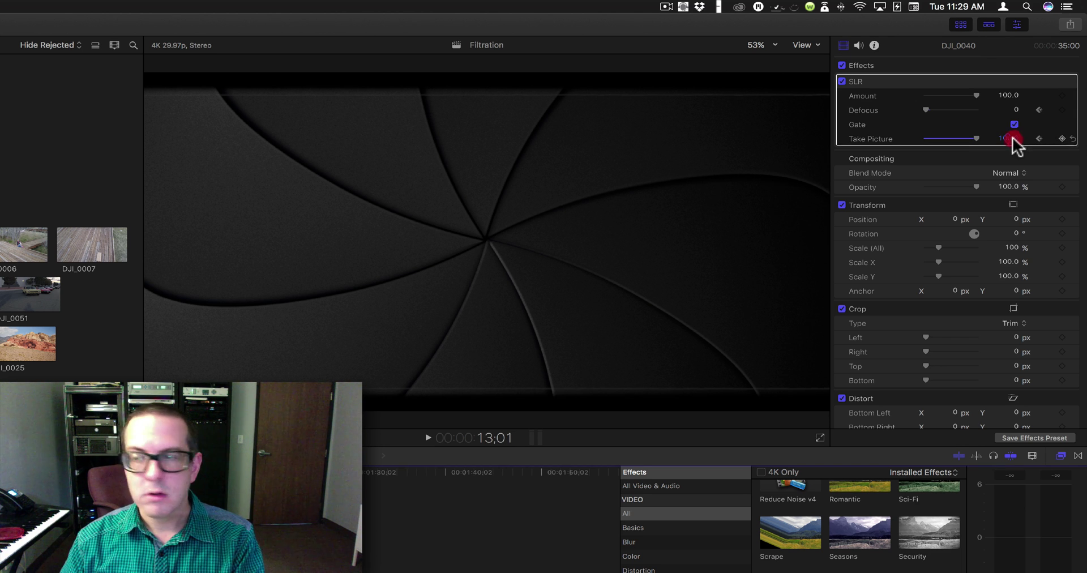
pyautogui.moveTo(1014, 139); pyautogui.dragTo(1014, 196)
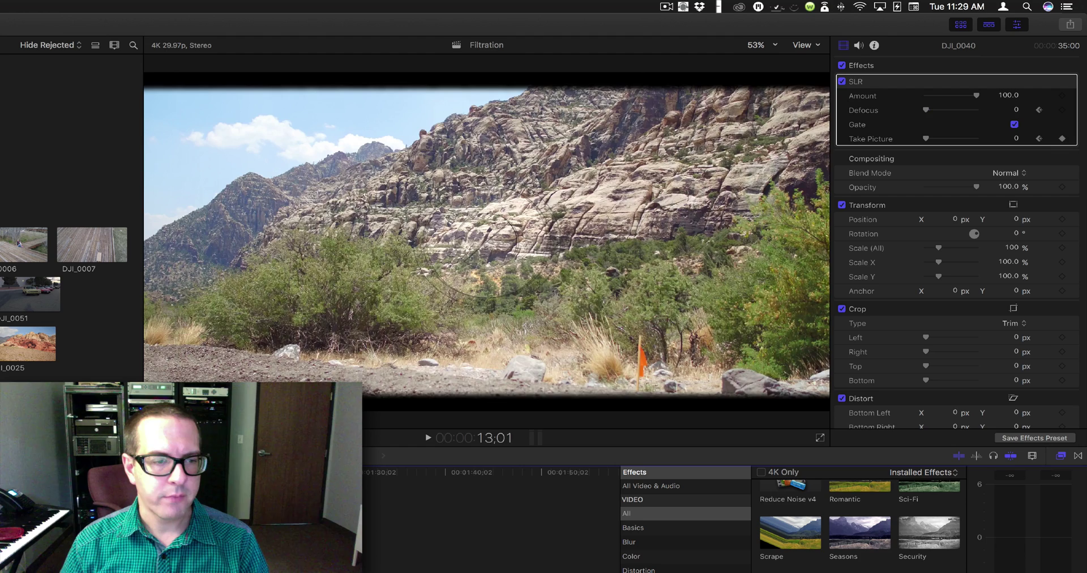
pyautogui.write('41')
pyautogui.press('Return')
# Play the sequence from the start to review the animated Defocus and Take Picture changes
pyautogui.press('Home')
pyautogui.press('space')
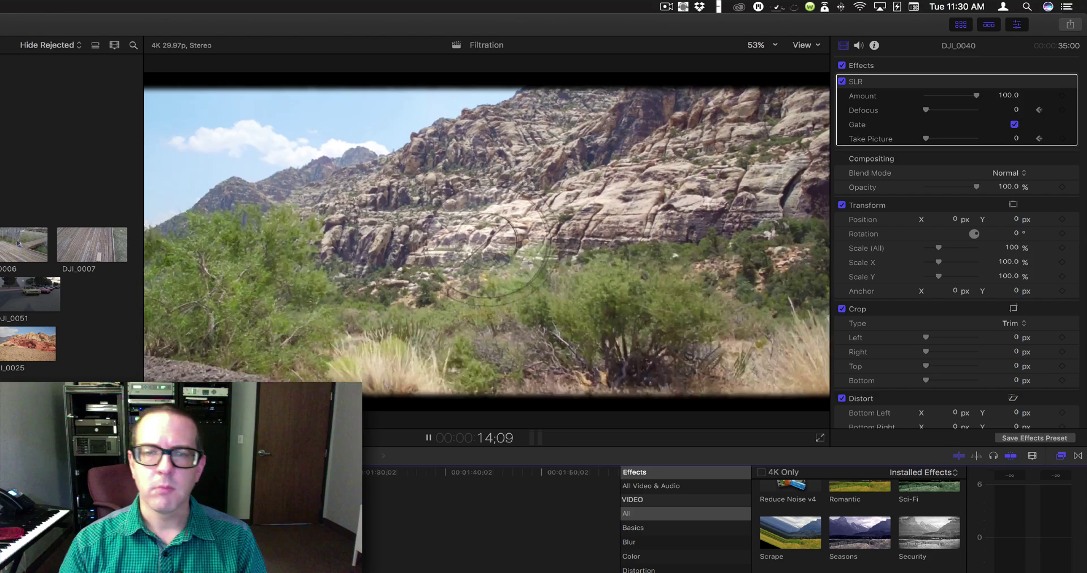
pyautogui.press('space')
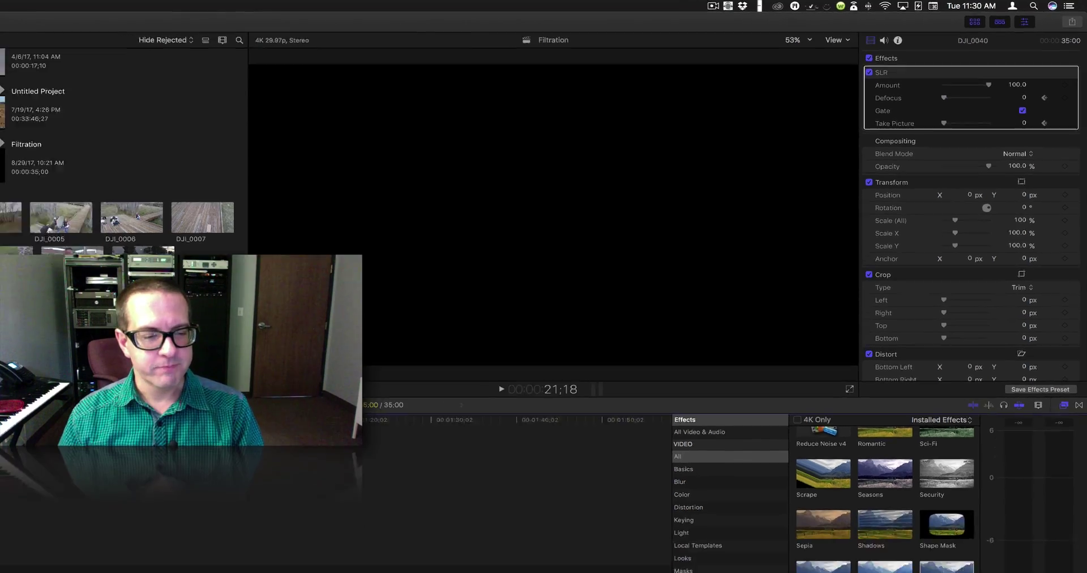
# Remove the SLR effect from clip DJI_0040, and select and enable the Filtration Clip above it
pyautogui.click(142, 472)
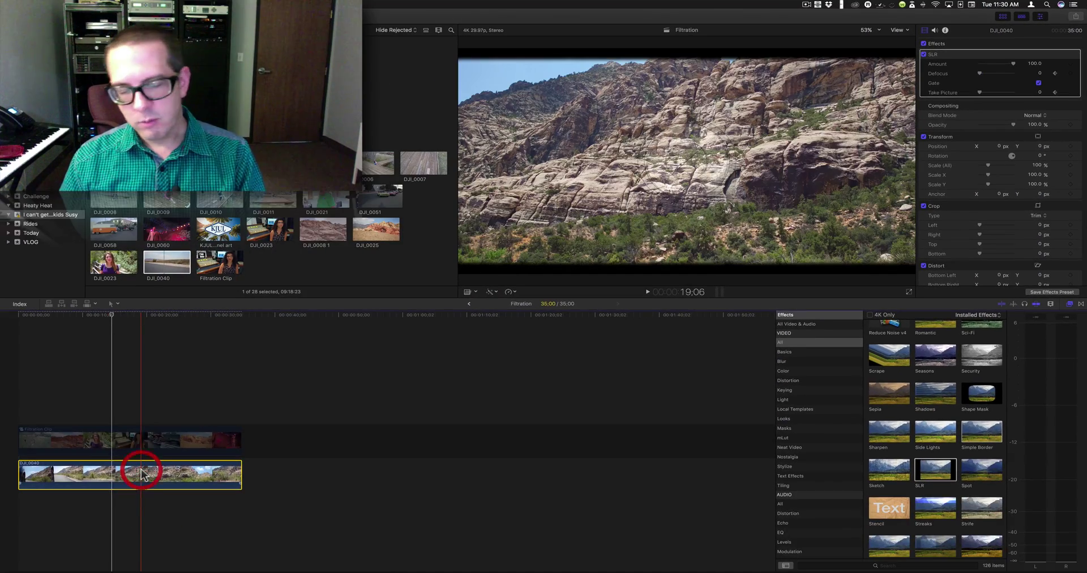
pyautogui.click(961, 56)
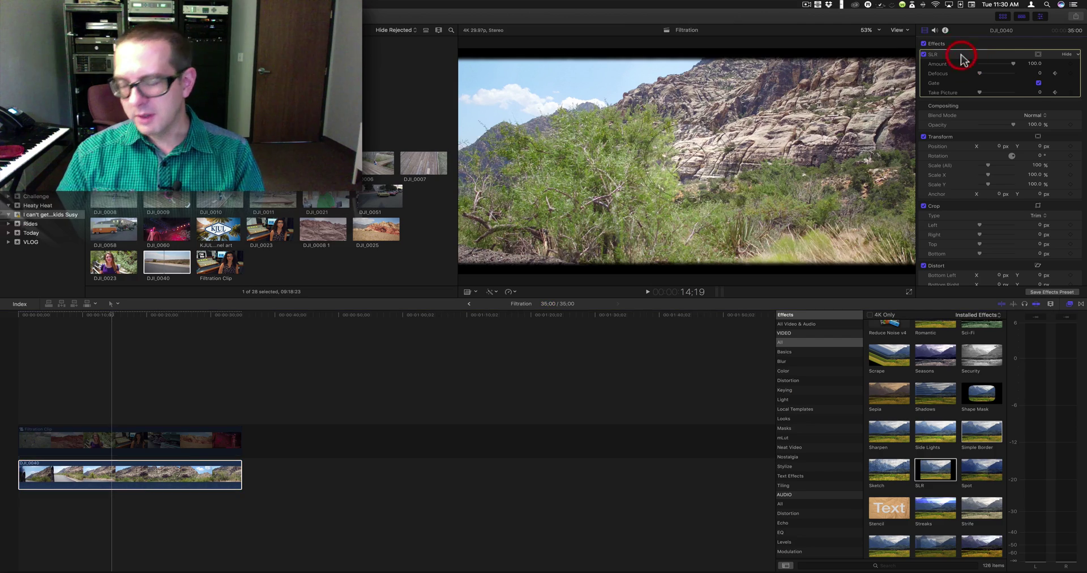
pyautogui.press('Delete')
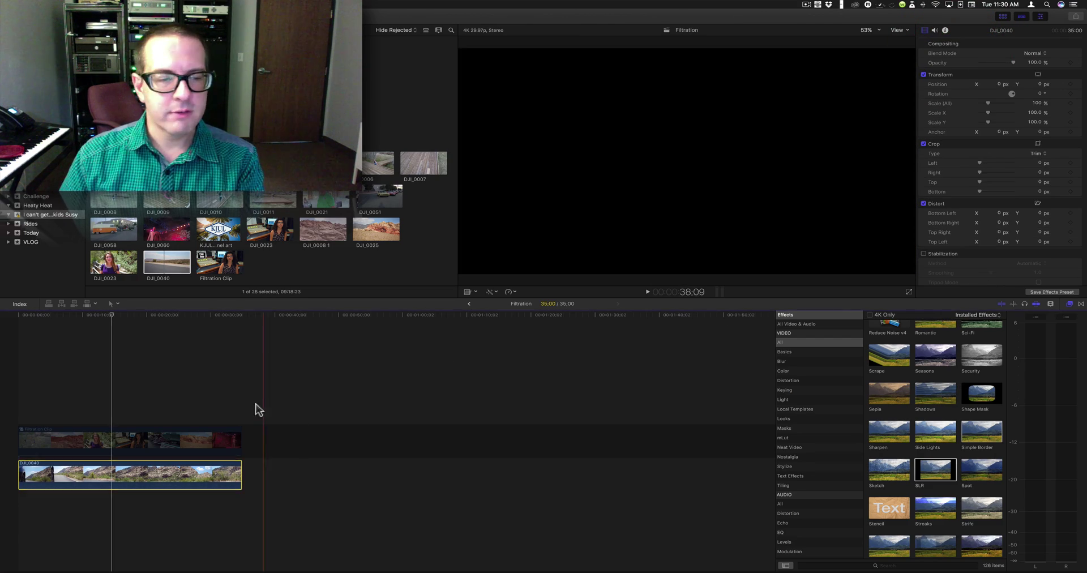
pyautogui.click(143, 437)
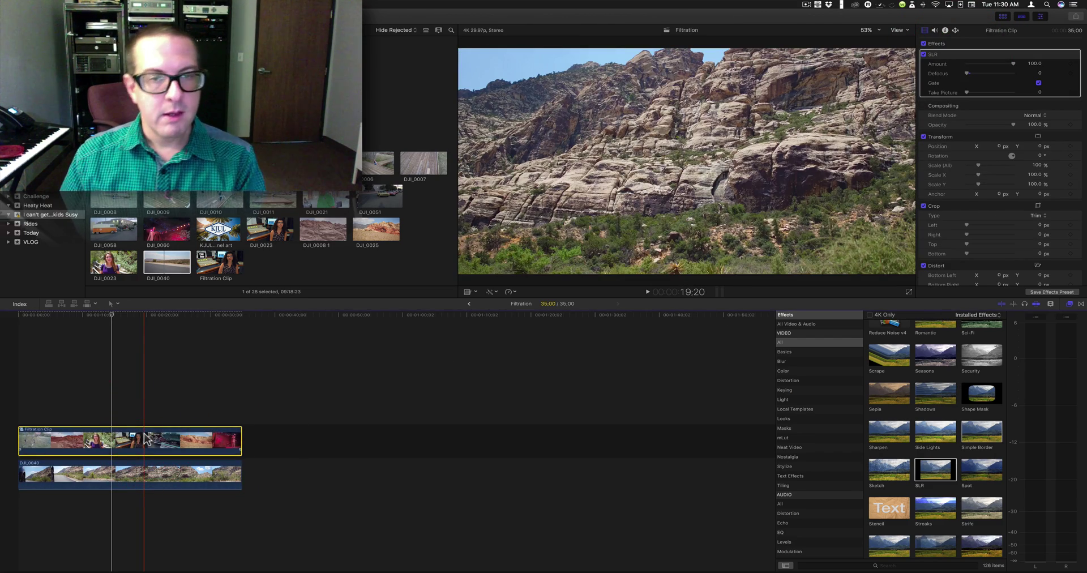